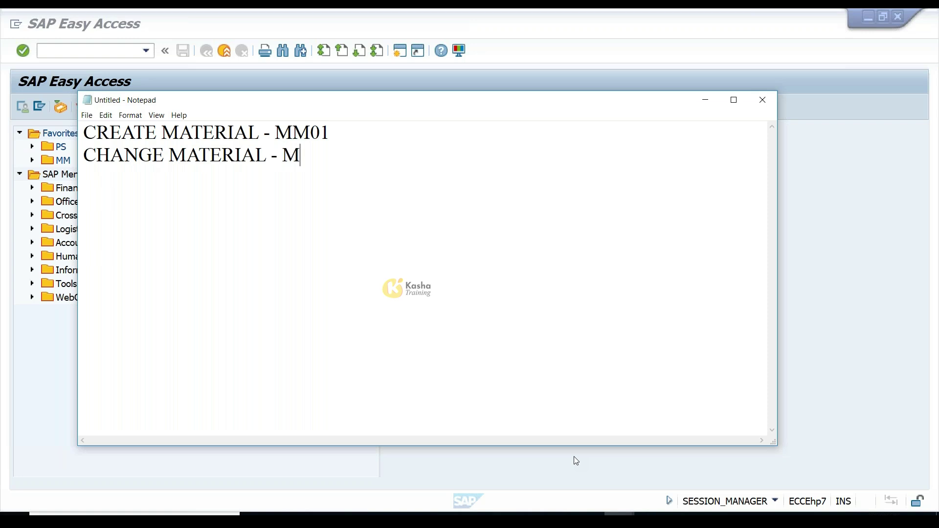
# Complete the change-material line as "CHANGE MATERIAL - MM02" and add the line "DISPLAY MATERIAL - MM03" below it
pyautogui.press('Return')
pyautogui.write('DISPLAY A')
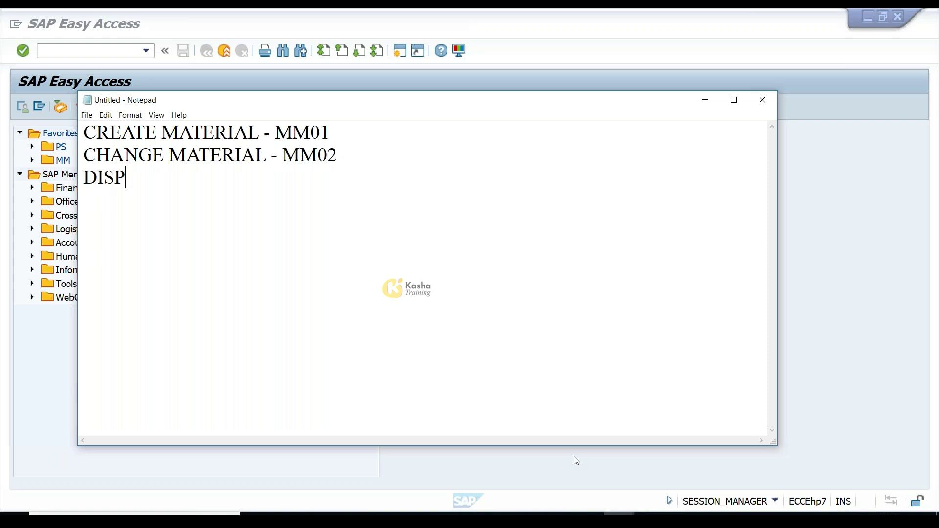
pyautogui.press('BackSpace')
pyautogui.press('BackSpace')
pyautogui.write('MATERIAL - MMM')
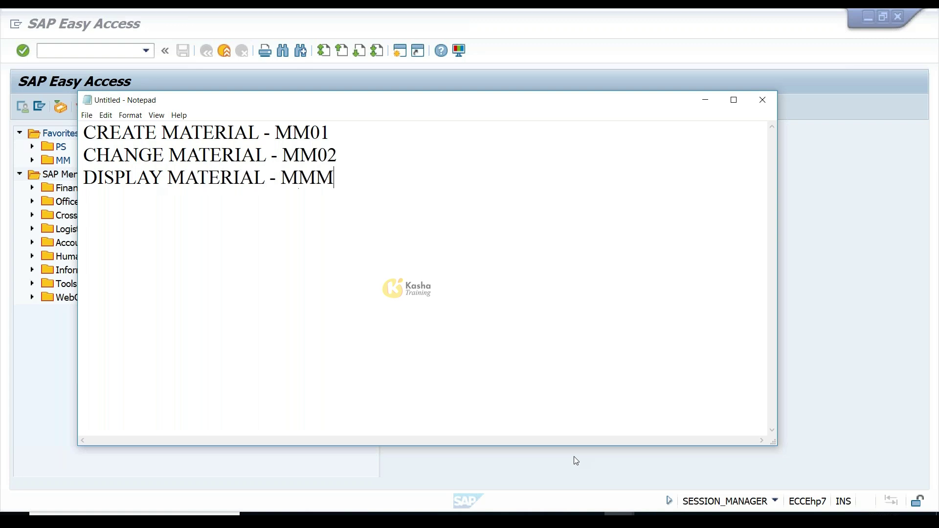
pyautogui.press('BackSpace')
pyautogui.write('03')
pyautogui.press('Return')
# Add the line "FLAG FOR DELETION MATERIAL - MM06" to the transaction code notes
pyautogui.write('FLA')
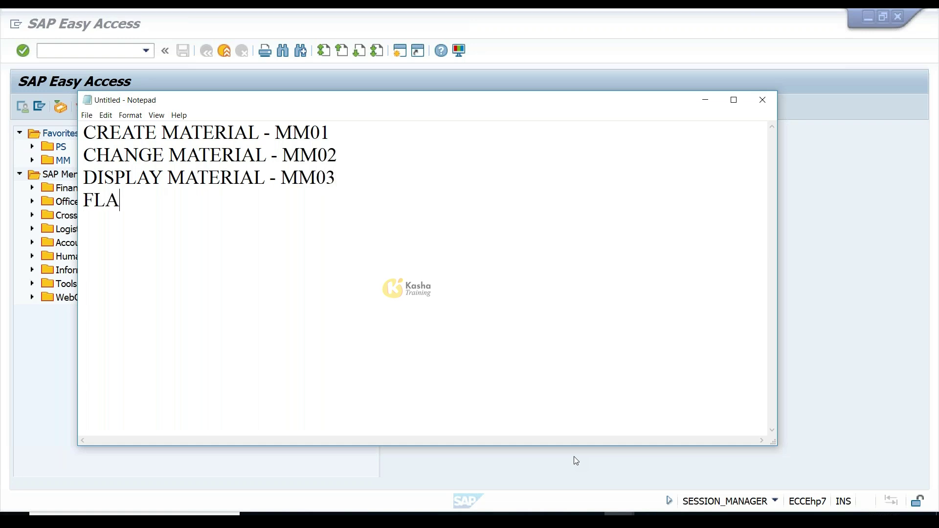
pyautogui.press('BackSpace')
pyautogui.write('AG FOR DELETION')
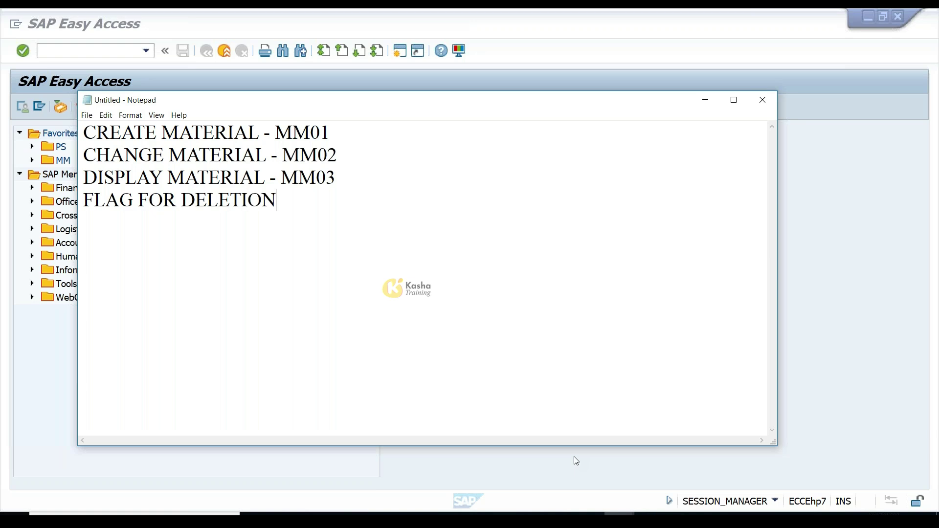
pyautogui.write(' MATERIA')
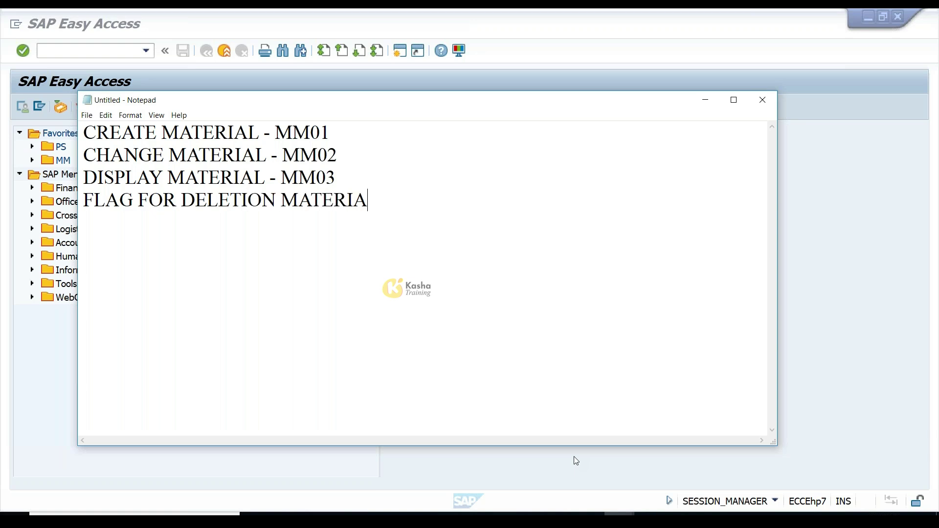
pyautogui.write('L - MM06')
pyautogui.press('Return')
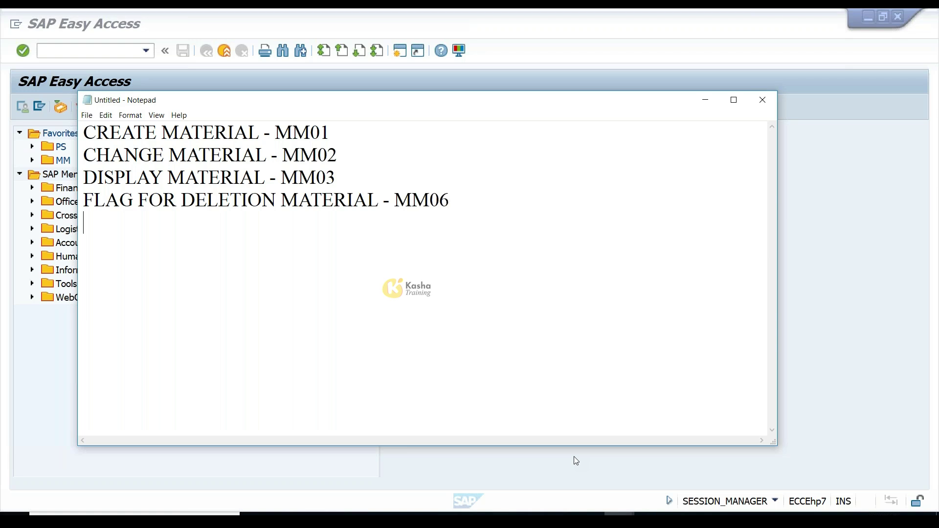
# Add the line "LIST OF MATERIALS - MM60" to the transaction code notes
pyautogui.write('LIST OF MATERIAL')
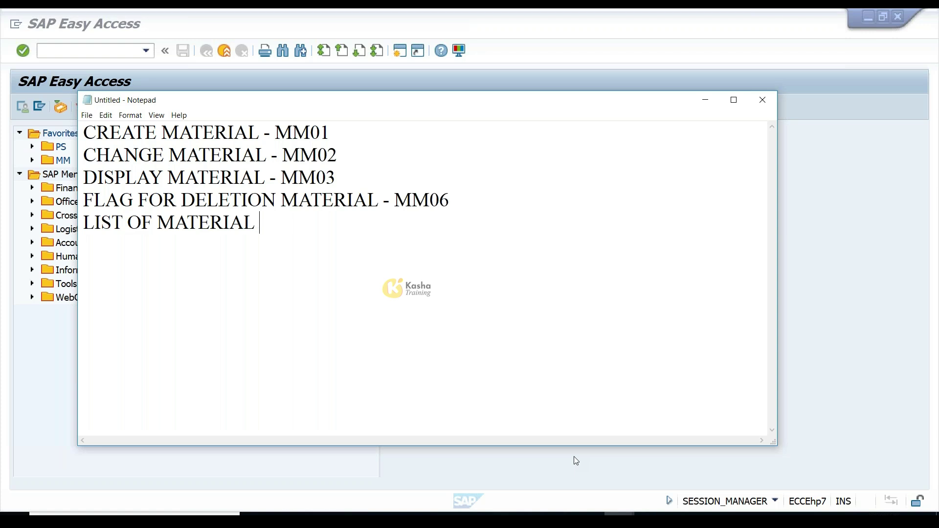
pyautogui.write('S - MM5')
pyautogui.press('BackSpace')
pyautogui.write('60')
pyautogui.press('Return')
# Add the line "CHANGE PRICE - MR21" to the transaction code notes
pyautogui.write('CHANGE')
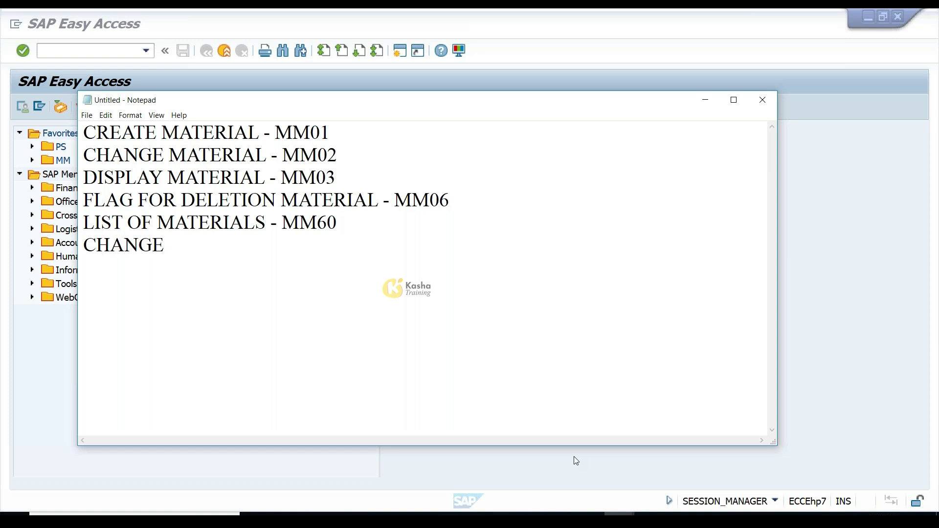
pyautogui.write(' PRICE -')
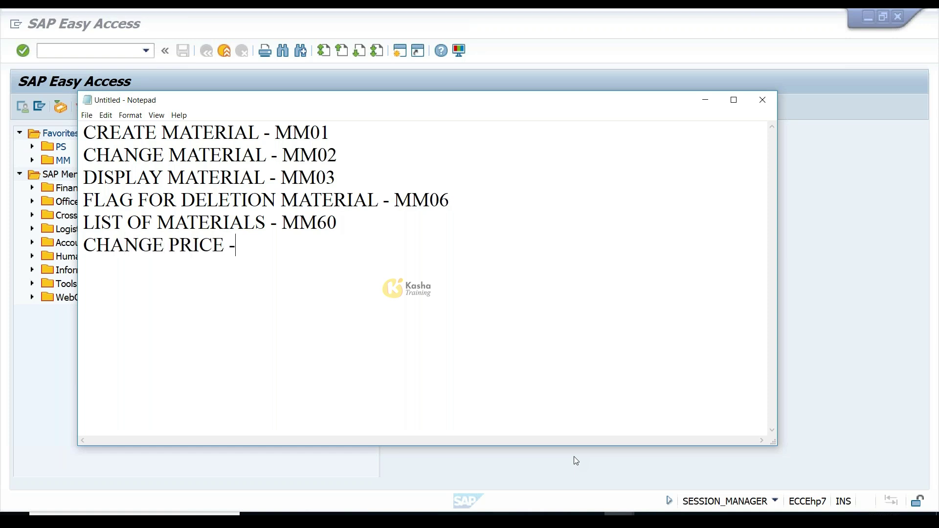
pyautogui.write(' MR21')
pyautogui.press('Return')
# Add the line "CHANGE MATERIAL TYPE - MMAM" to the transaction code notes
pyautogui.write('CHANGE MATER')
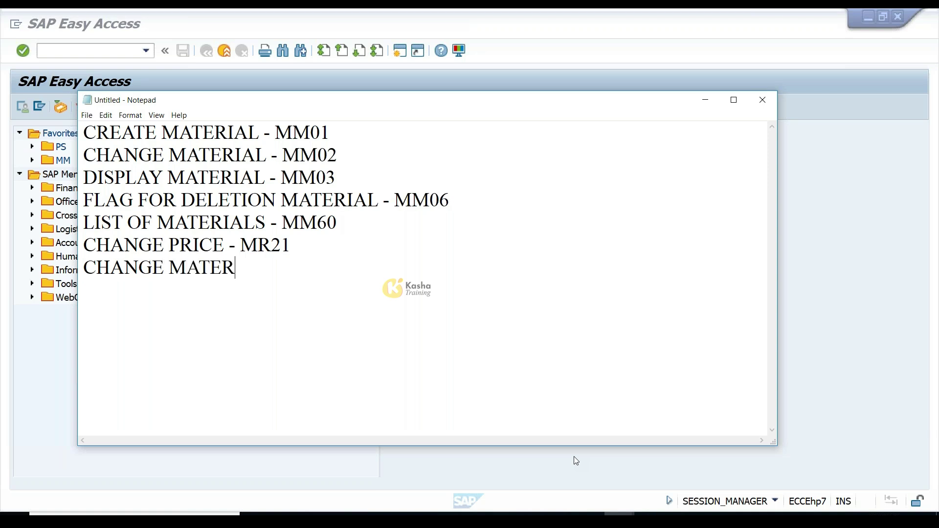
pyautogui.write('IAL TYPE')
pyautogui.write(' - MMA')
pyautogui.write('M')
pyautogui.press('Return')
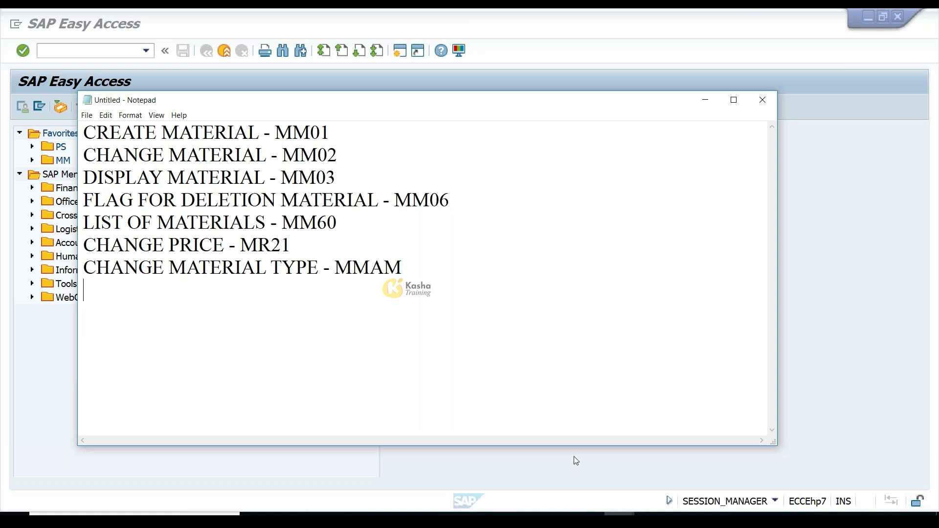
# Add the line "CREATE MATERIAL GROUP- OMSF" to the transaction code notes
pyautogui.write('CREATE MATER')
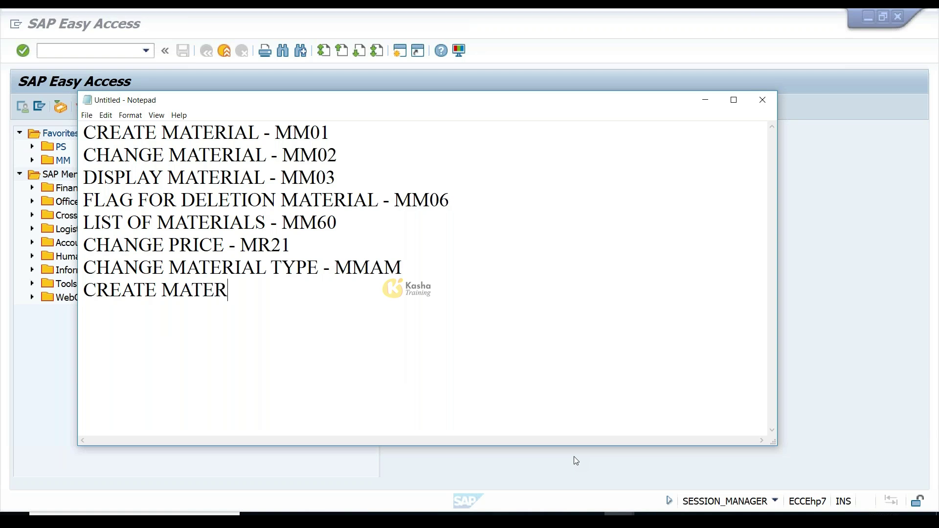
pyautogui.write('IAL GROUP=')
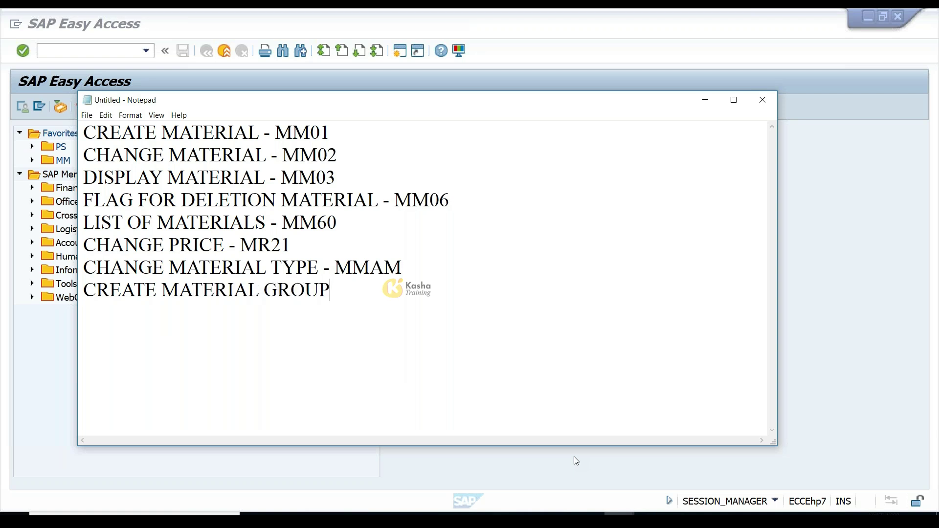
pyautogui.press('BackSpace')
pyautogui.press('BackSpace')
pyautogui.write('- OMSF')
pyautogui.press('Return')
# Add the line "CREATE INDUSTRY SECTOR - OMS3" to the transaction code notes
pyautogui.write('CREATE IN')
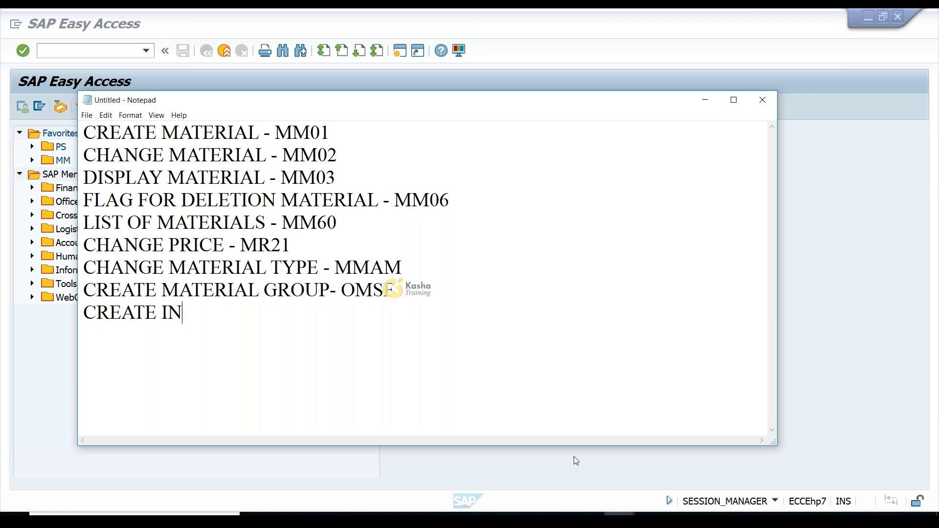
pyautogui.write('DUSTRY SECTOR ')
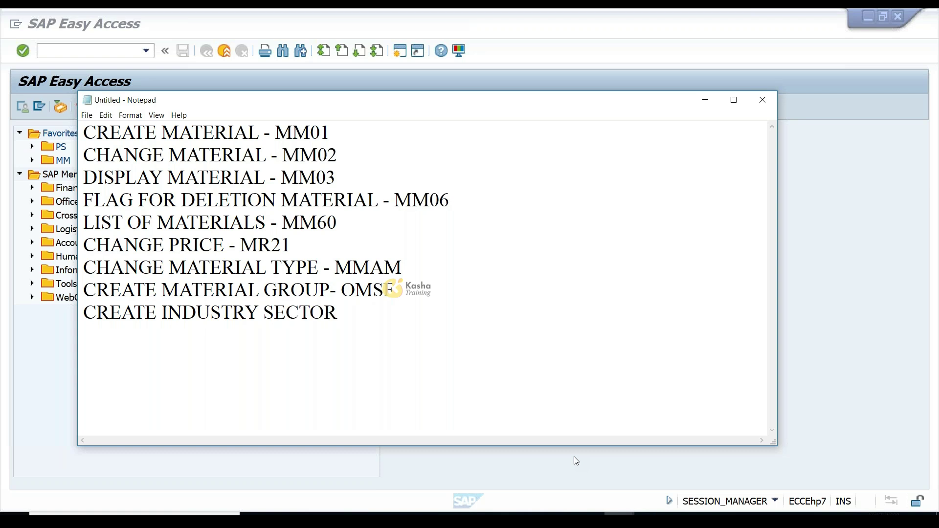
pyautogui.write('- OMS3')
# Switch to SAP, start transaction MM01 and choose Mechanical Engineering as the industry sector of the new material
pyautogui.click(876, 363)
pyautogui.click(80, 47)
pyautogui.write('MM01')
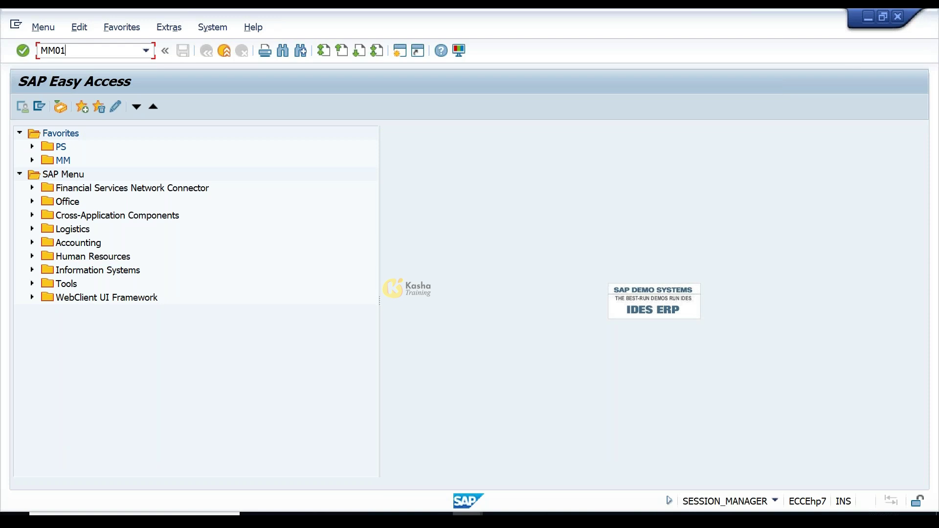
pyautogui.press('Return')
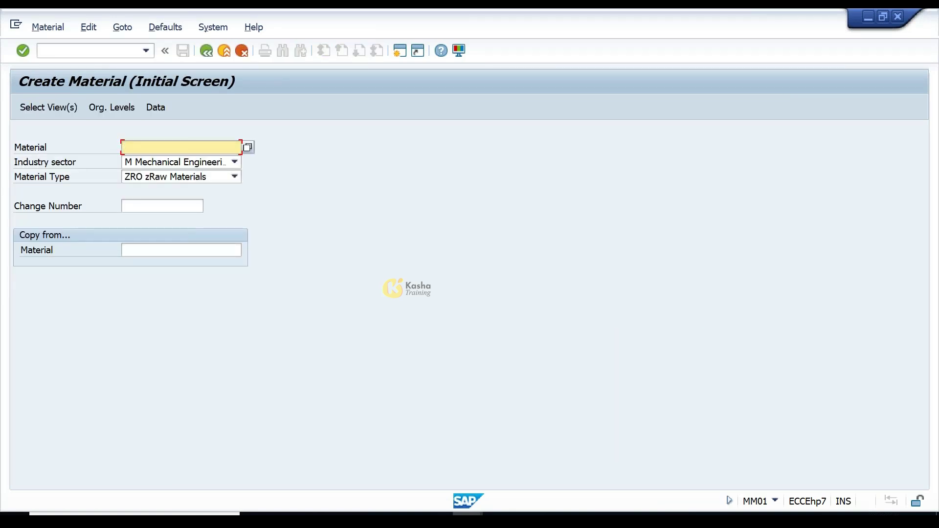
pyautogui.click(157, 166)
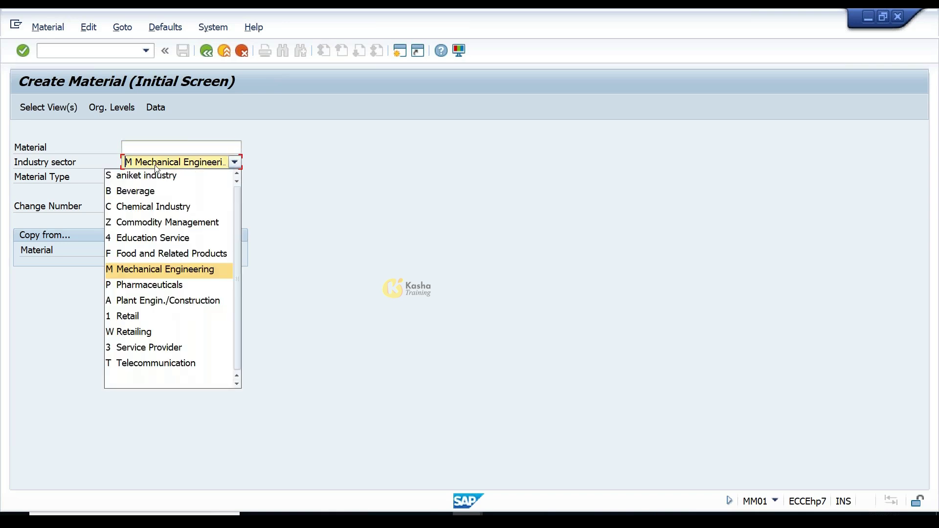
pyautogui.click(152, 270)
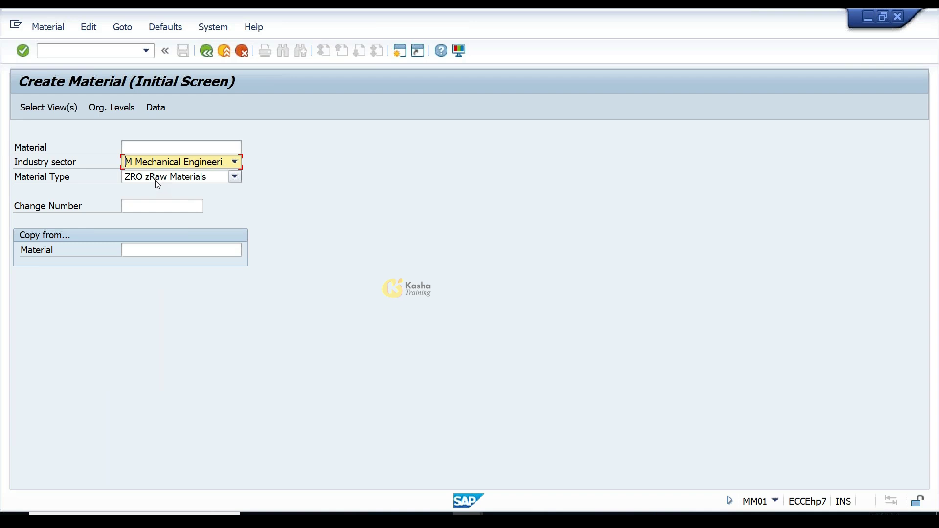
# Select the views Basic Data 1, Purchasing, General Plant Data / Storage 1 and Accounting 1, and save them as the default setting
pyautogui.click(62, 110)
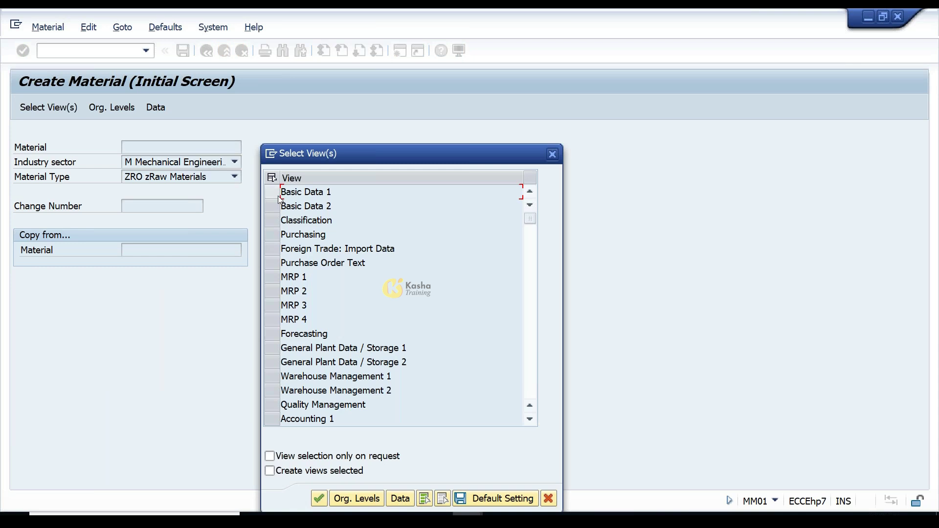
pyautogui.click(278, 196)
pyautogui.click(280, 234)
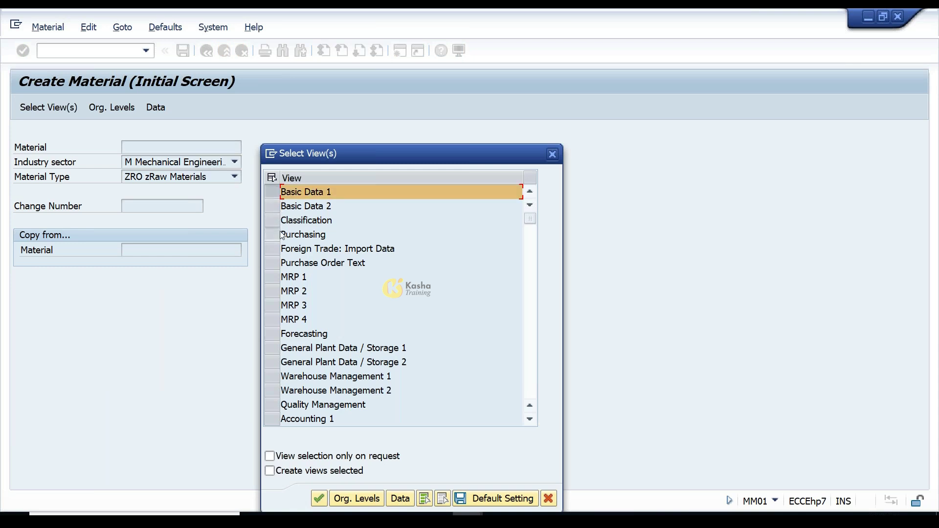
pyautogui.click(281, 347)
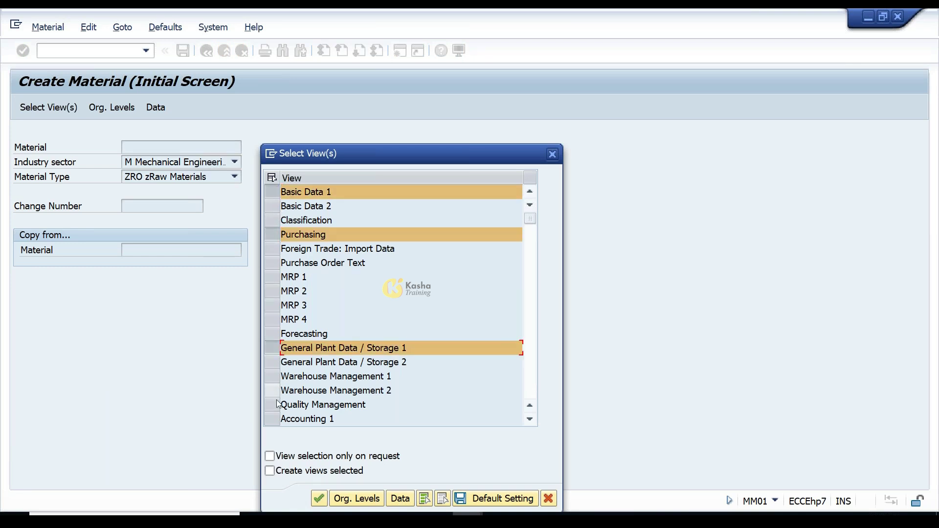
pyautogui.click(275, 419)
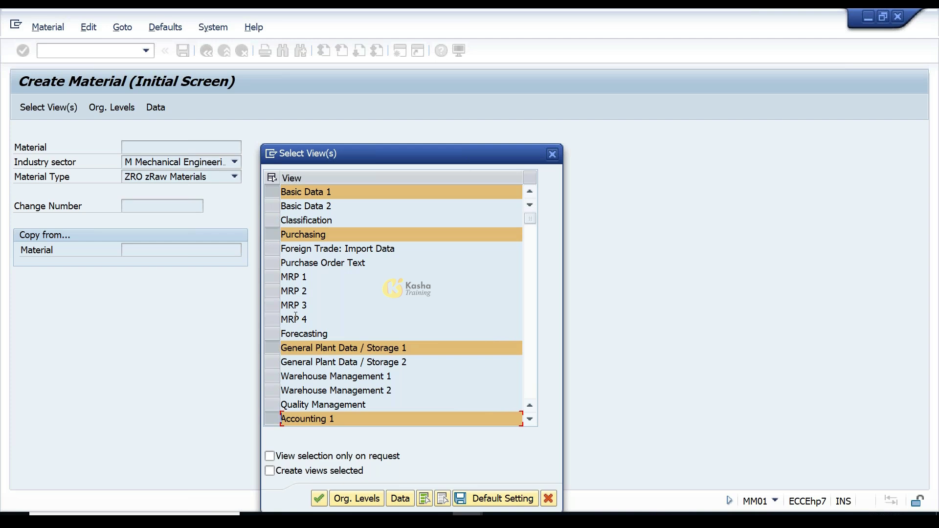
pyautogui.click(477, 496)
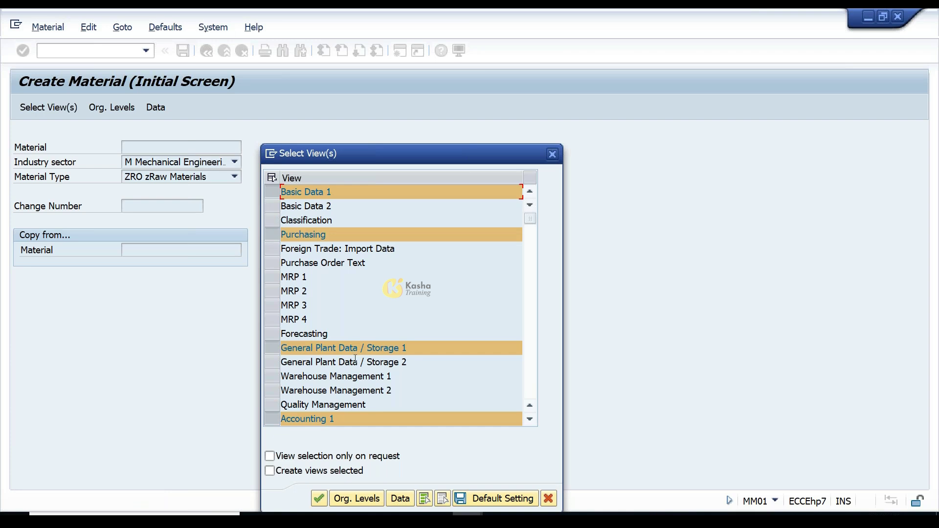
# Set the organizational levels to plant CG01 and storage location 1000, and continue to the material's basic data
pyautogui.click(363, 505)
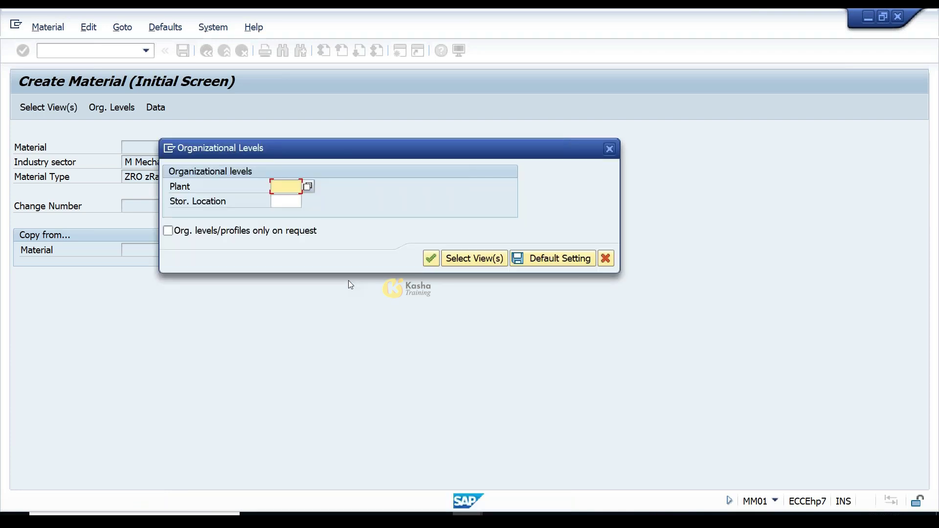
pyautogui.write('CG01')
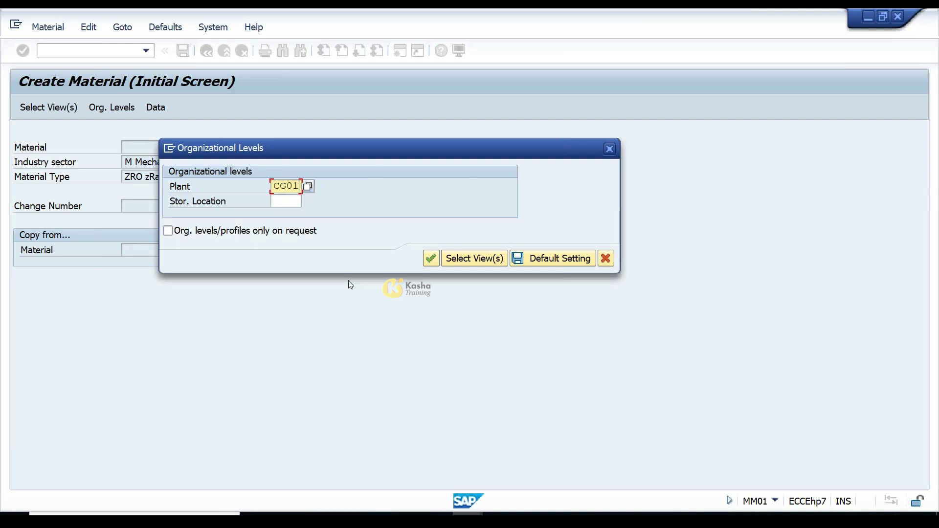
pyautogui.press('Tab')
pyautogui.write('1000')
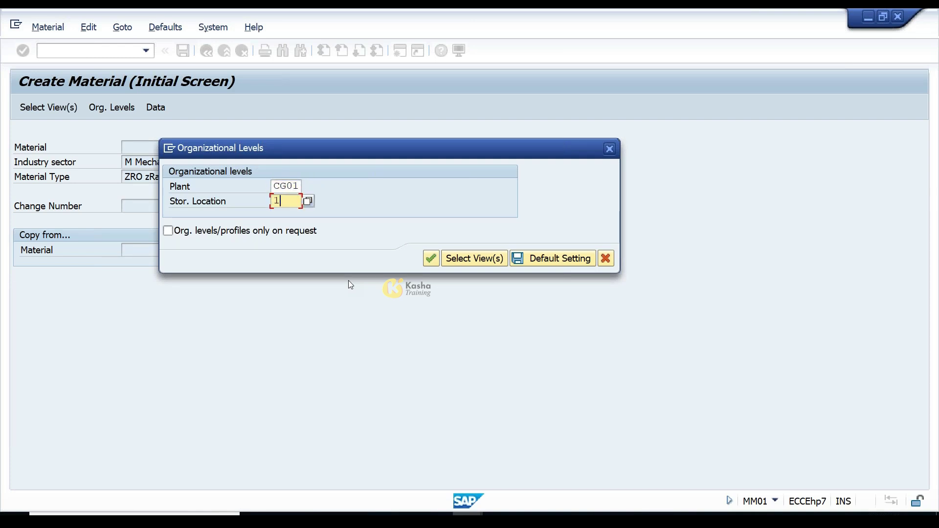
pyautogui.click(430, 259)
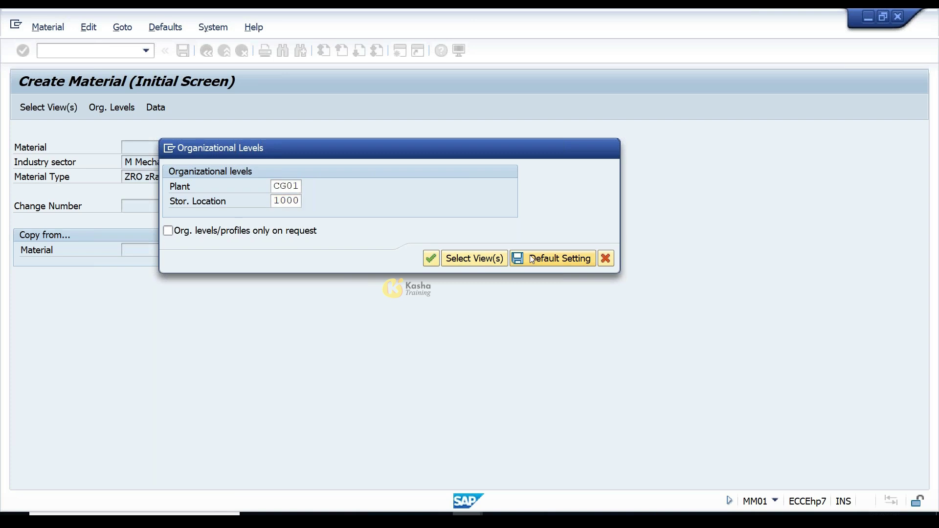
pyautogui.press('Return')
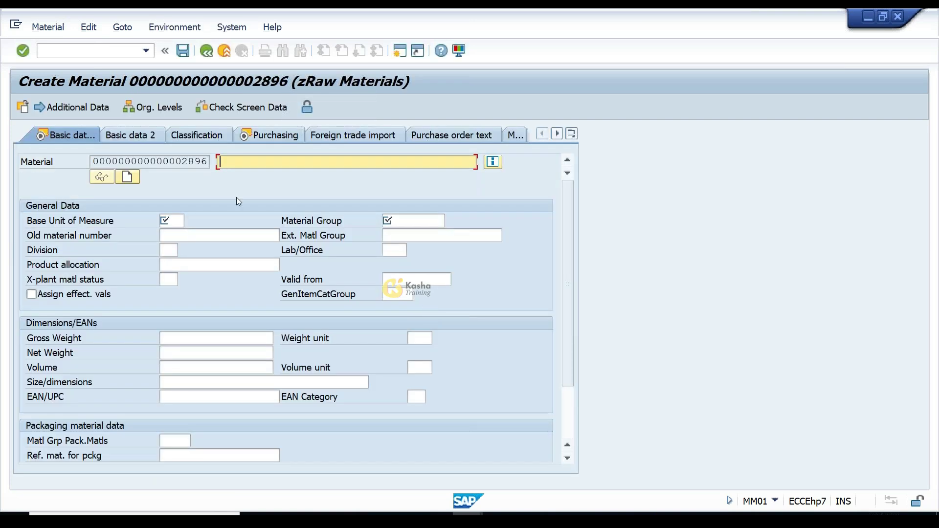
# Enter BEARING-400000 as the new material's description in the basic data view
pyautogui.click(94, 163)
pyautogui.doubleClick(94, 162)
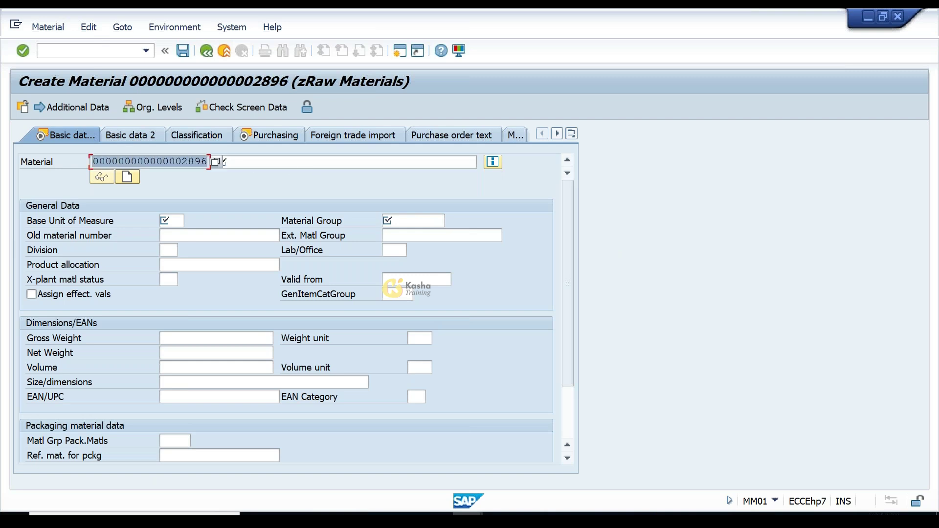
pyautogui.click(311, 162)
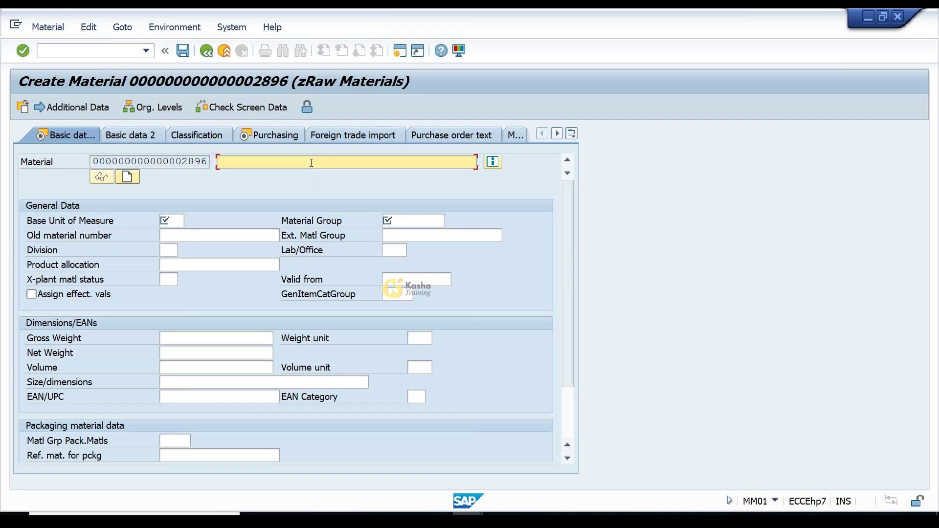
pyautogui.write('Bear')
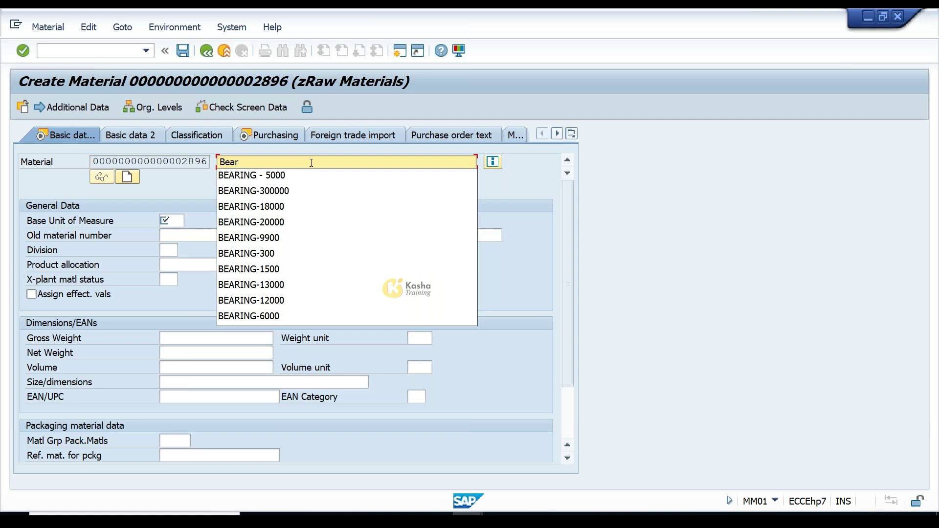
pyautogui.press('BackSpace')
pyautogui.press('BackSpace')
pyautogui.press('BackSpace')
pyautogui.write('EARNG')
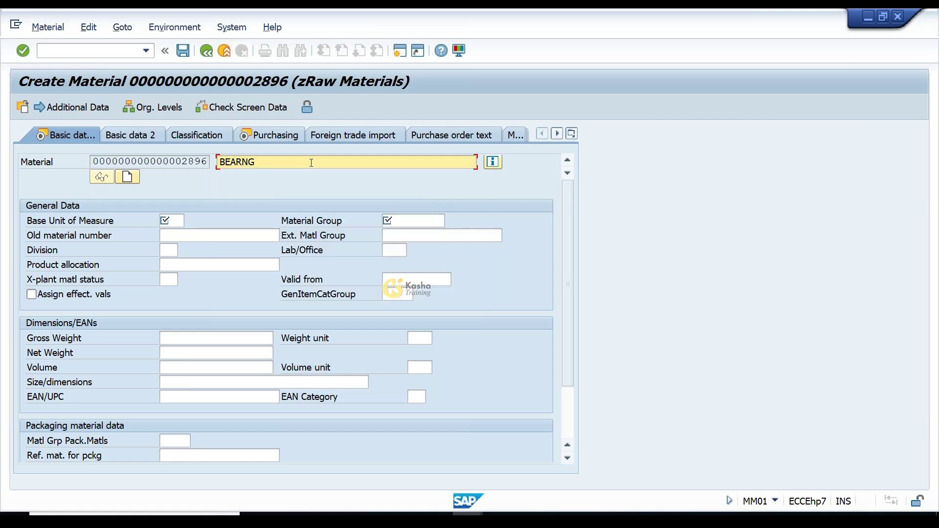
pyautogui.press('BackSpace')
pyautogui.press('BackSpace')
pyautogui.press('BackSpace')
pyautogui.write('ING')
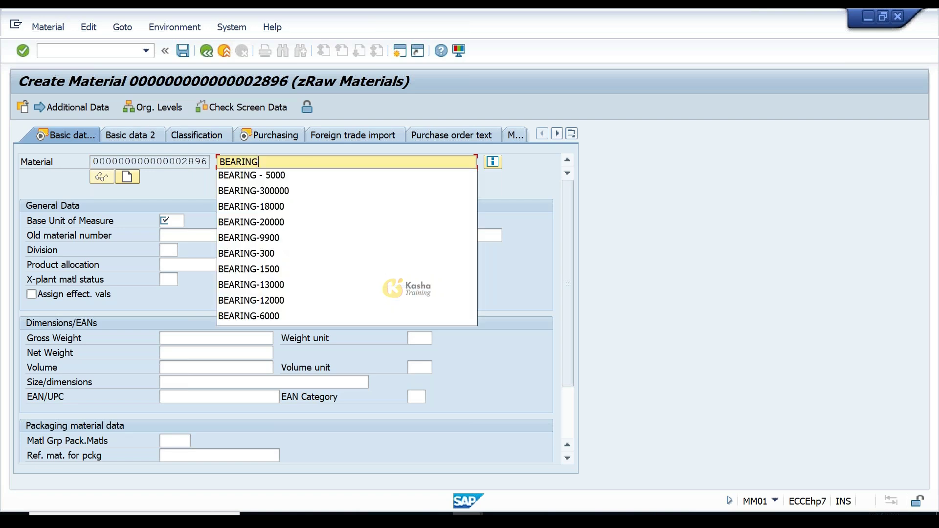
pyautogui.write('-400000')
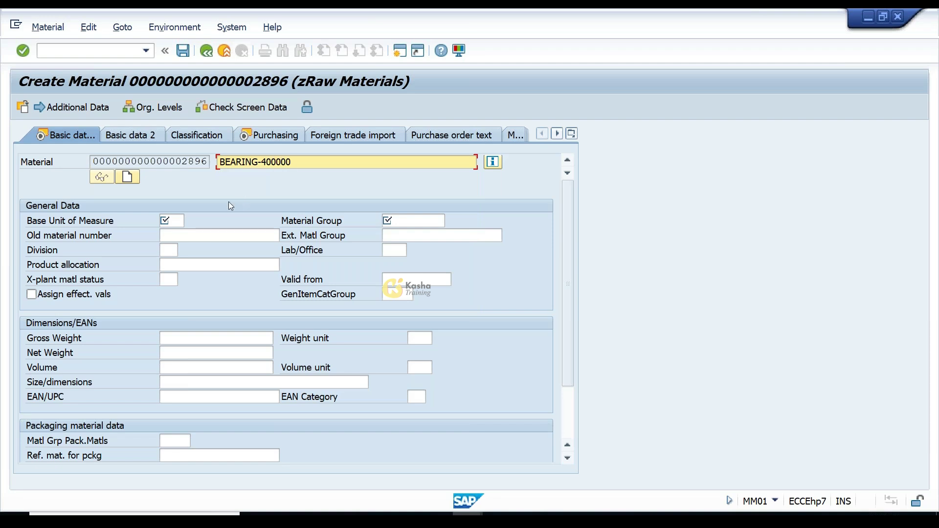
# Set the base unit of measure to EA and the material group to 001 (Metal Processing), and continue to the purchasing view
pyautogui.click(175, 219)
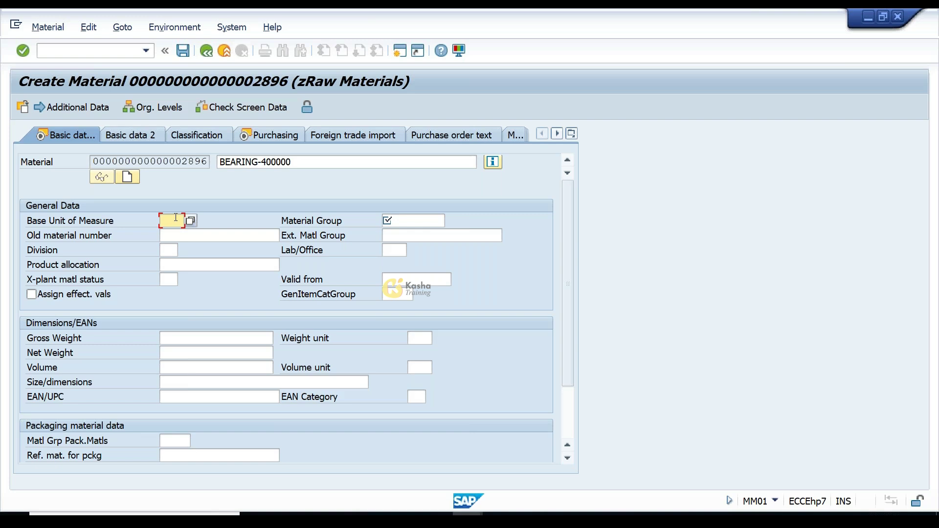
pyautogui.write('EA')
pyautogui.press('Tab')
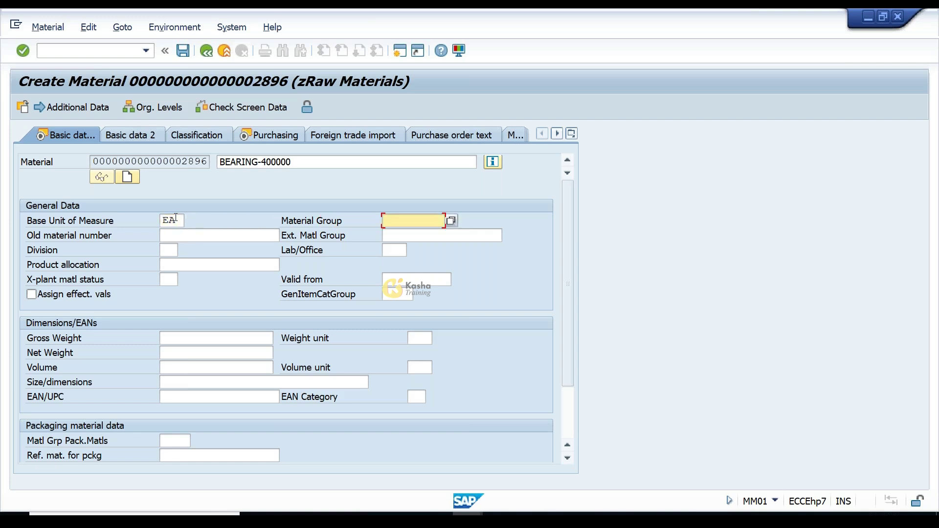
pyautogui.click(450, 221)
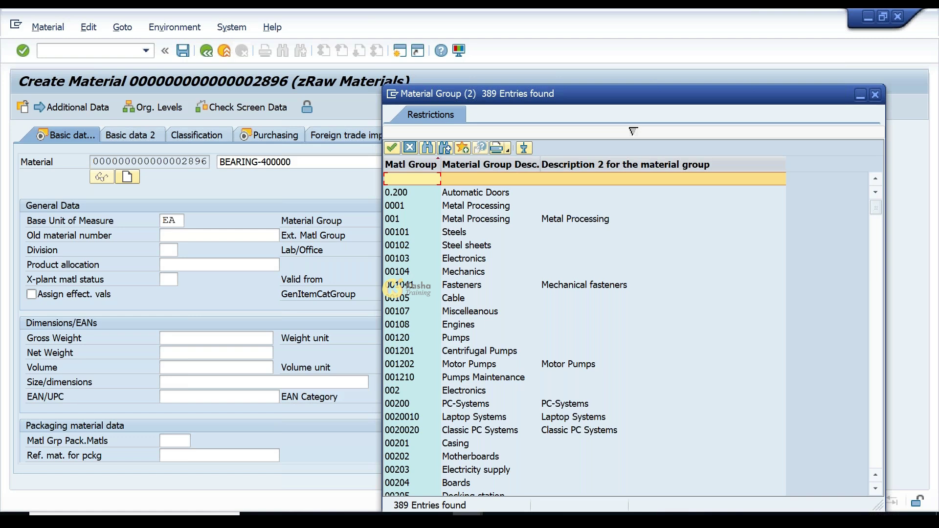
pyautogui.doubleClick(442, 219)
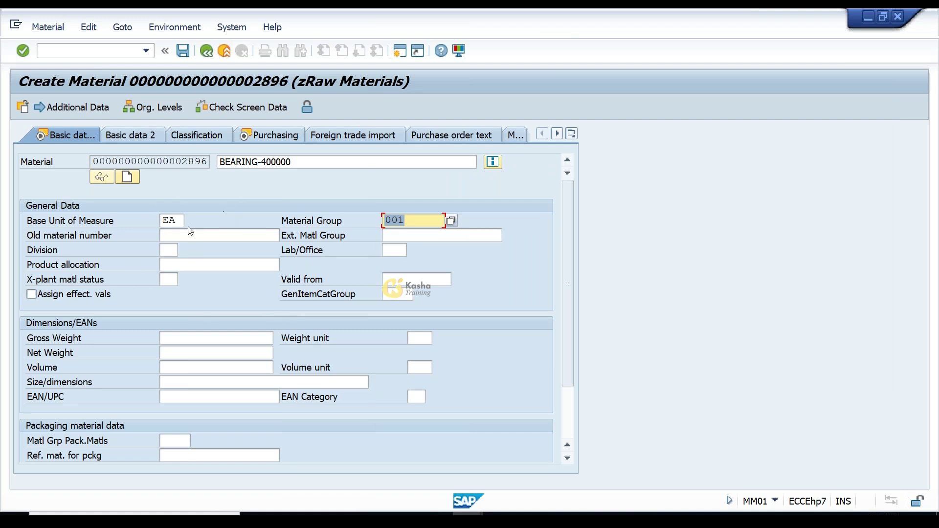
pyautogui.press('Return')
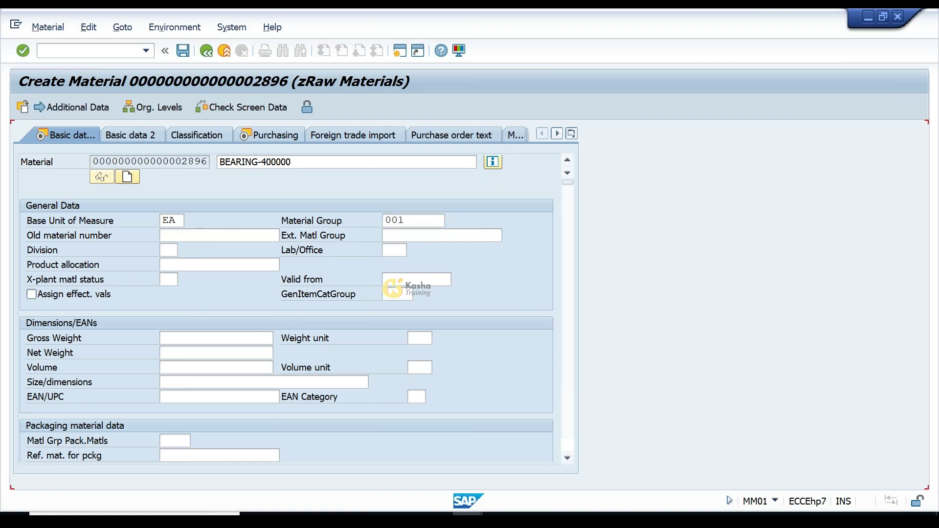
pyautogui.press('Return')
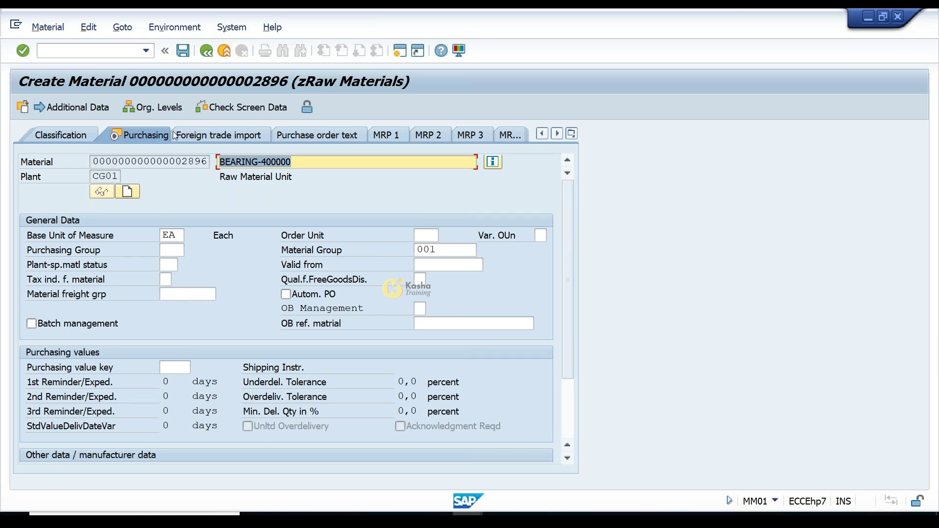
# Enter purchasing group CG1, and continue past the plant data and storage view to the Accounting 1 view
pyautogui.click(164, 250)
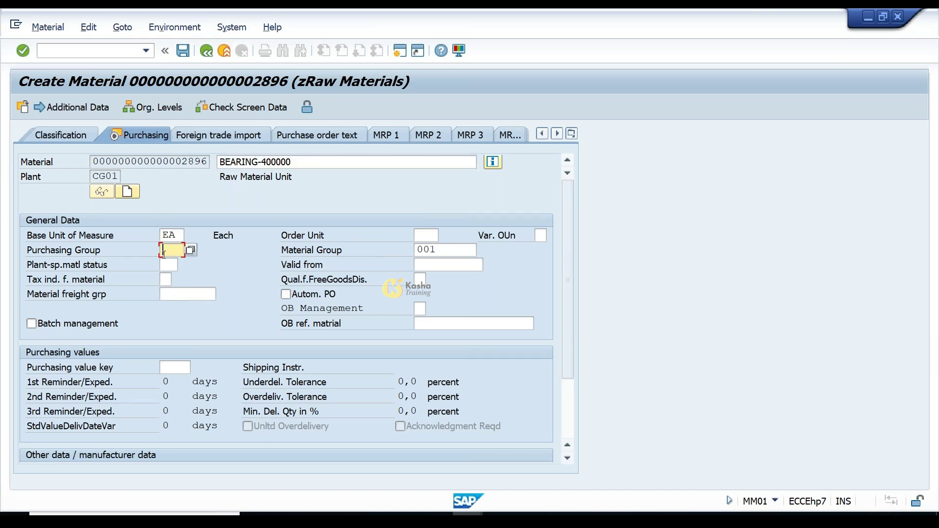
pyautogui.write('CG1')
pyautogui.press('Return')
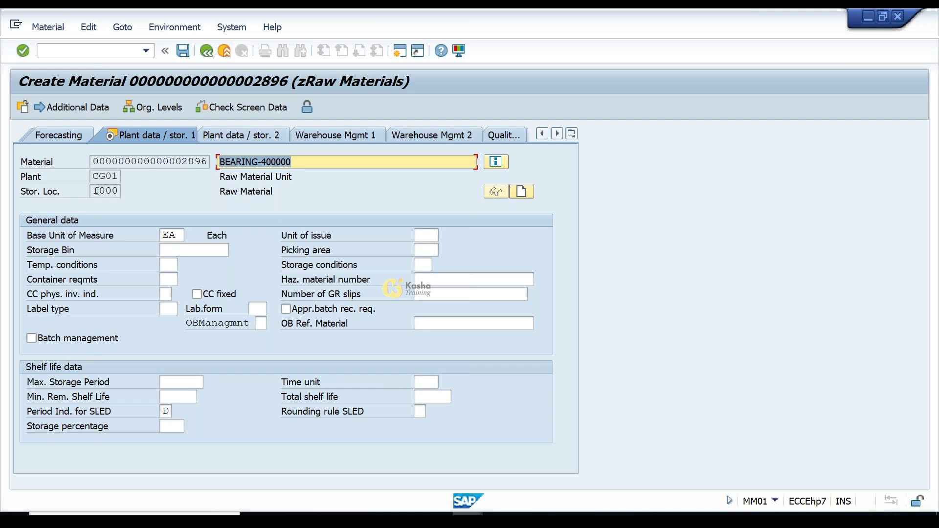
pyautogui.moveTo(95, 189); pyautogui.dragTo(119, 191)
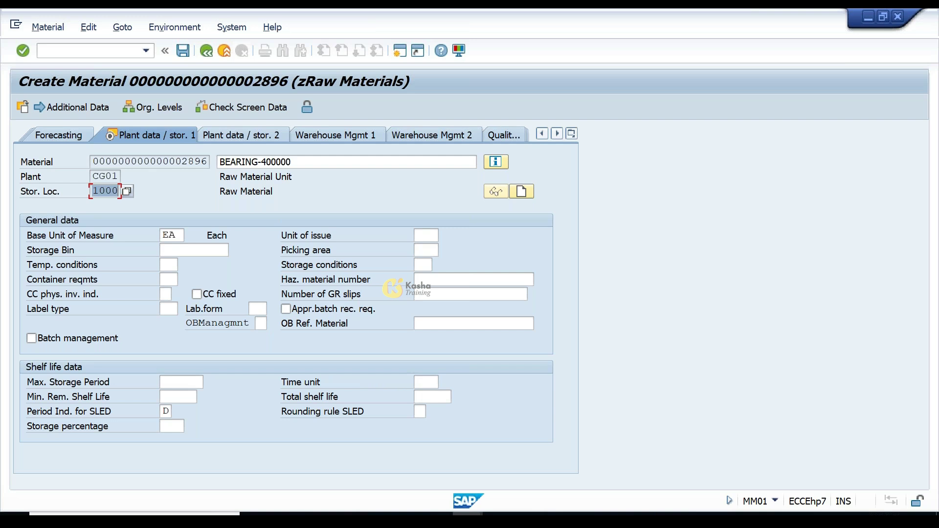
pyautogui.press('Return')
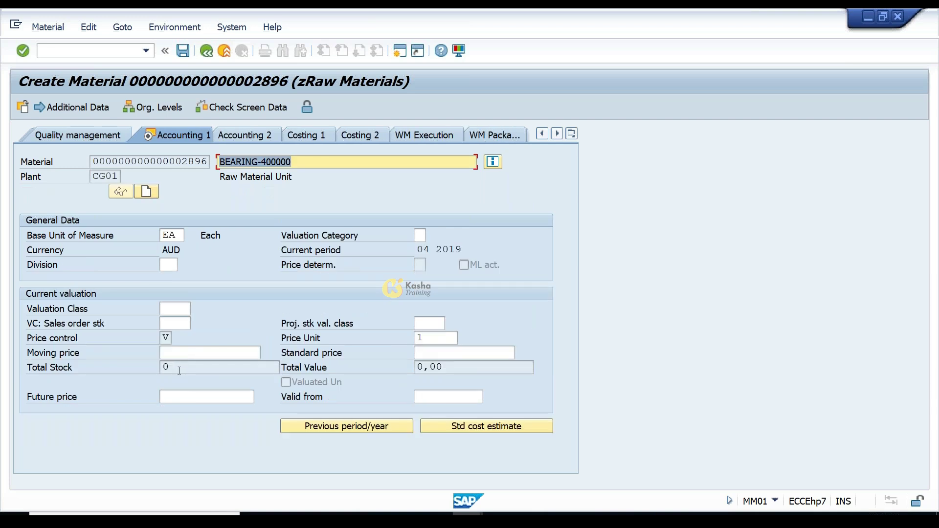
# Set the valuation class to 3000 (Raw materials 1) and the moving price to 1000 in the current valuation
pyautogui.click(184, 307)
pyautogui.click(196, 311)
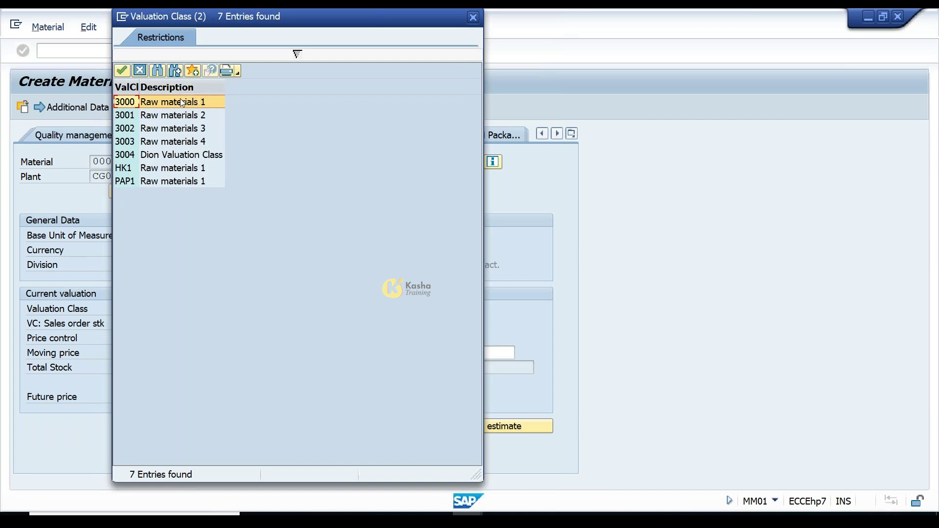
pyautogui.doubleClick(183, 102)
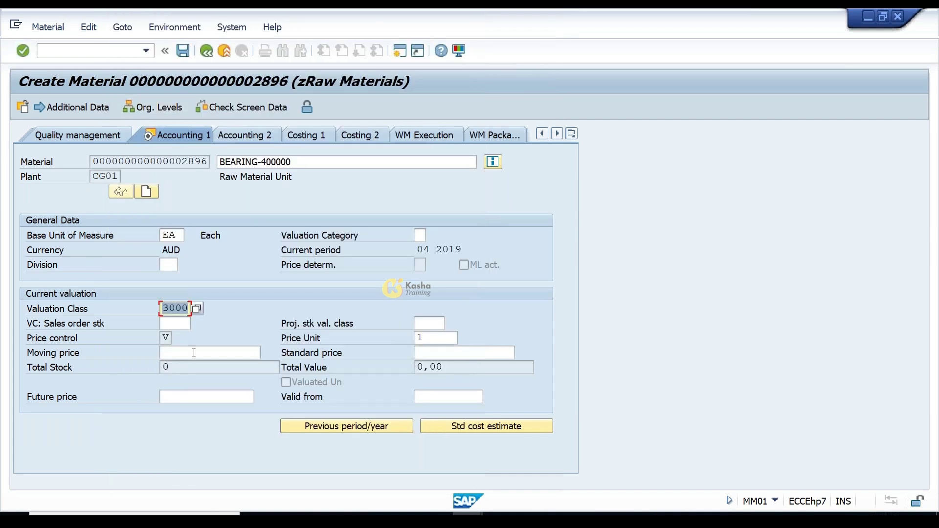
pyautogui.click(185, 352)
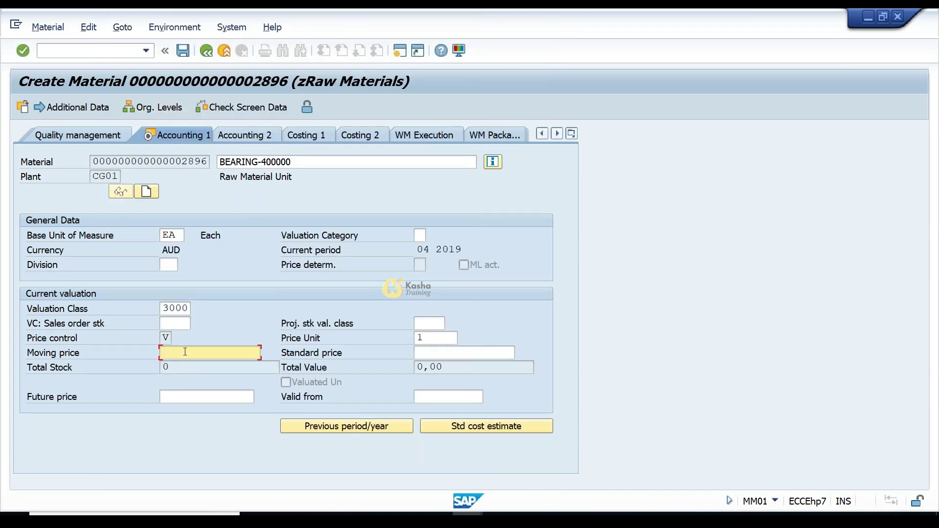
pyautogui.write('10000')
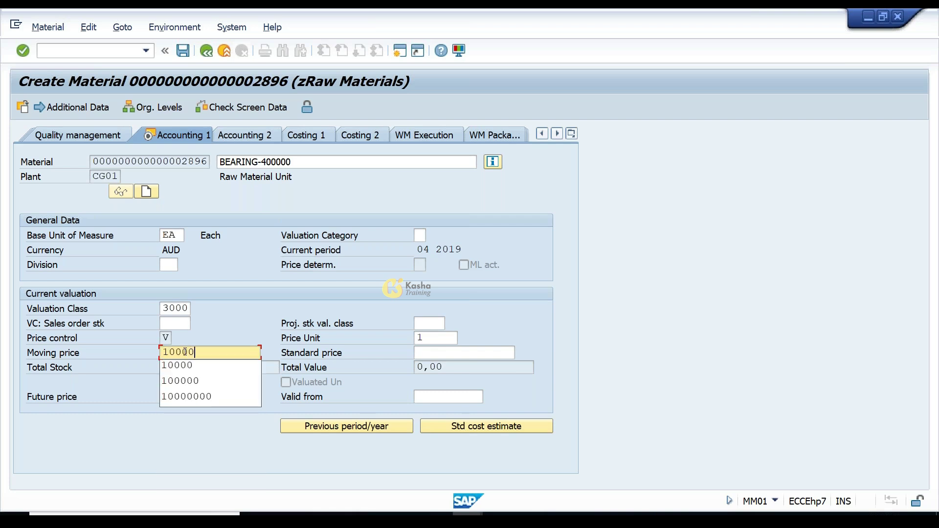
pyautogui.press('BackSpace')
# Finish the last data screen and save the new bearing material
pyautogui.press('Return')
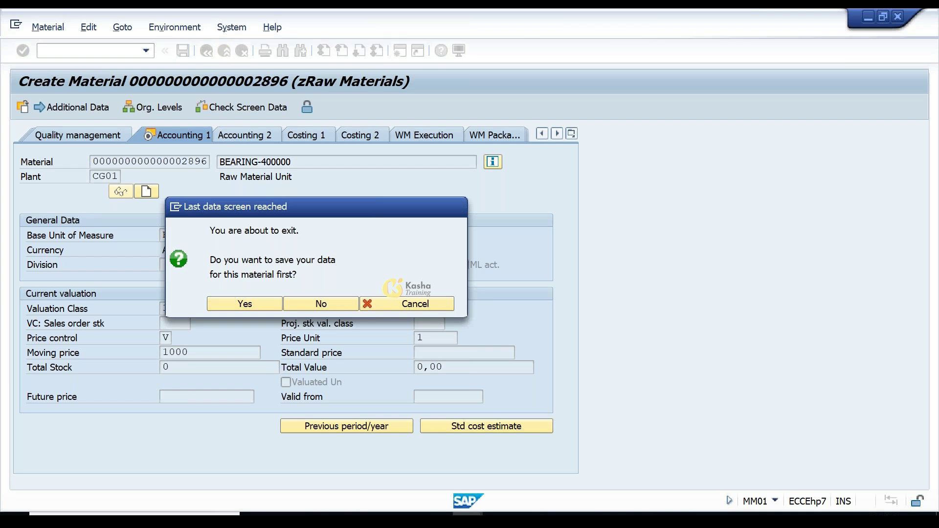
pyautogui.press('Return')
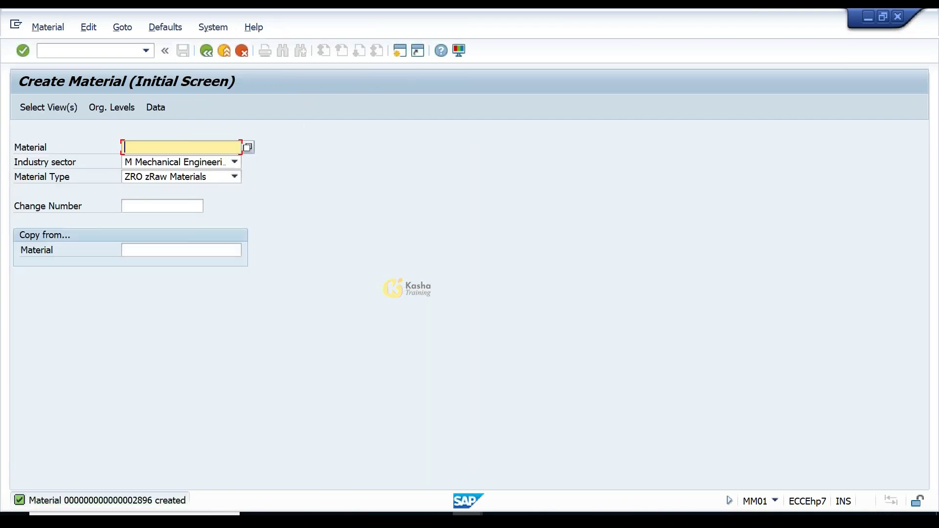
pyautogui.click(143, 501)
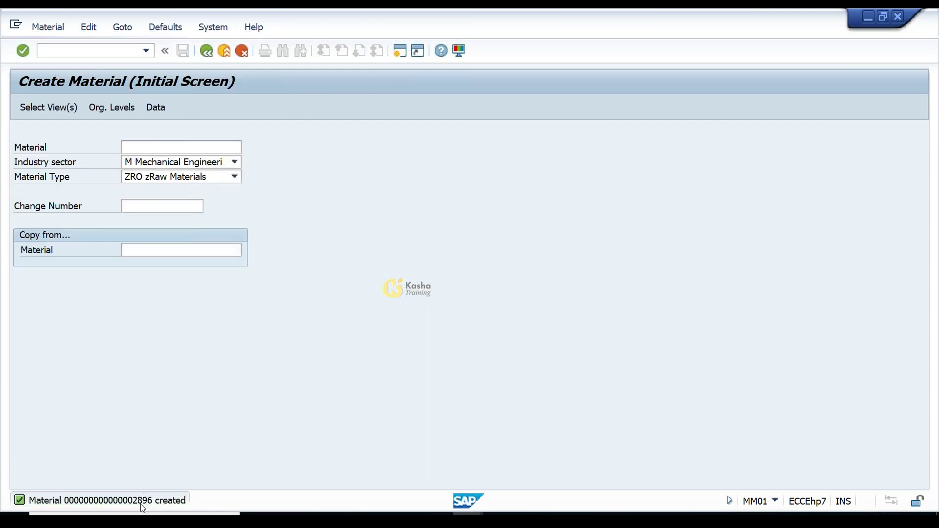